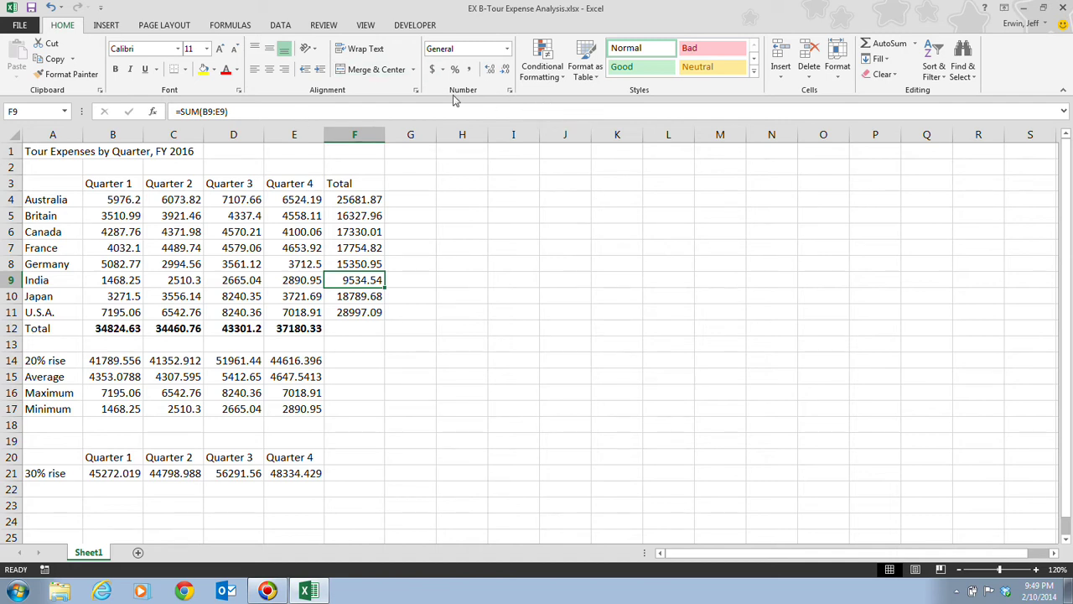
Step: Enter the label 'Change' in G1 and the factor 1.1 in G2
left_click(412, 150)
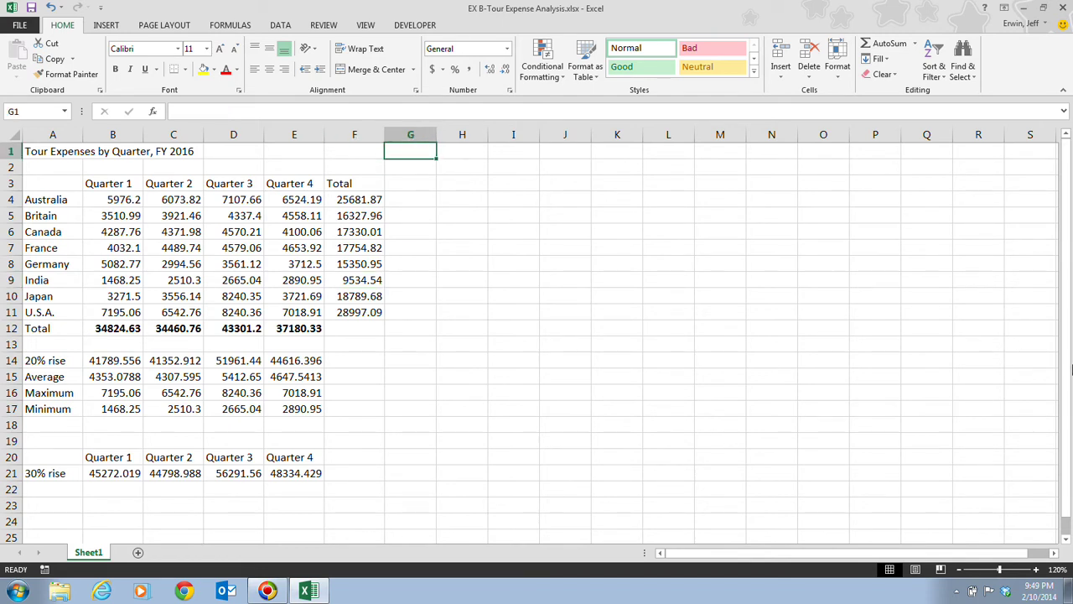
type("Change")
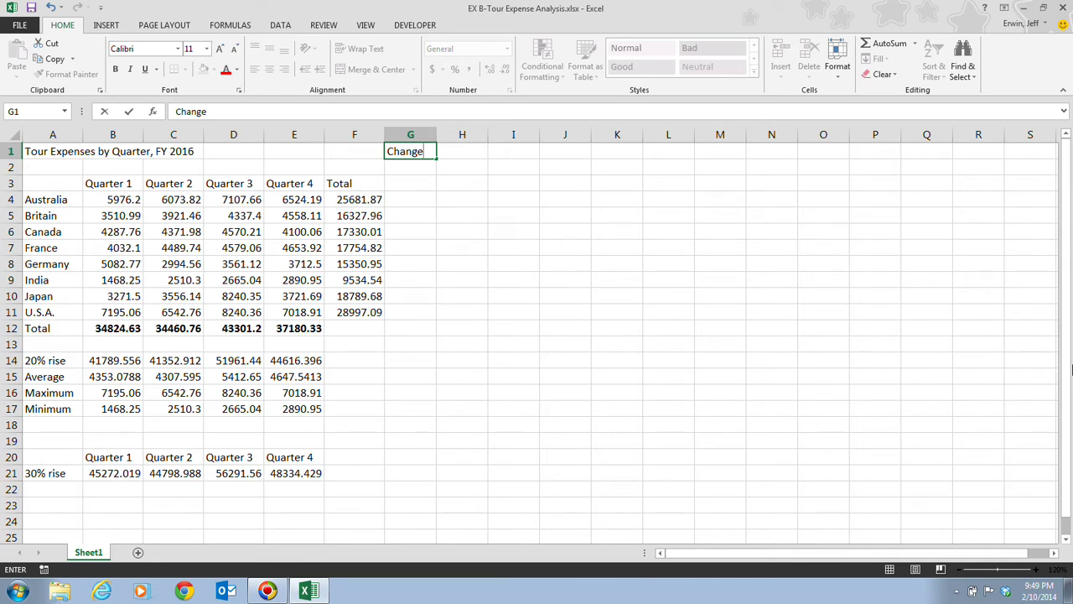
key("Return")
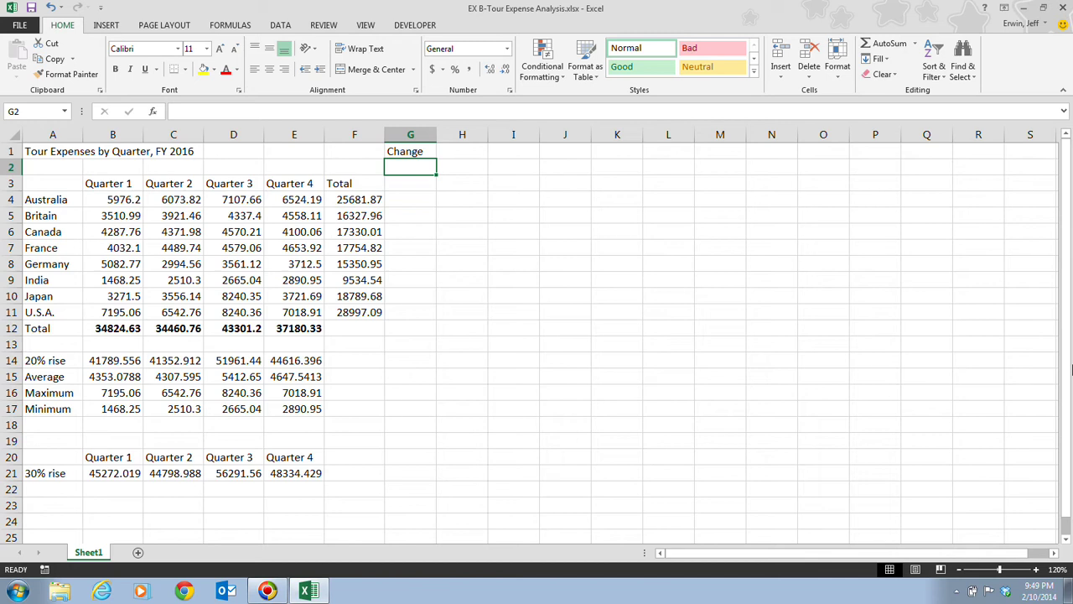
type("1.1")
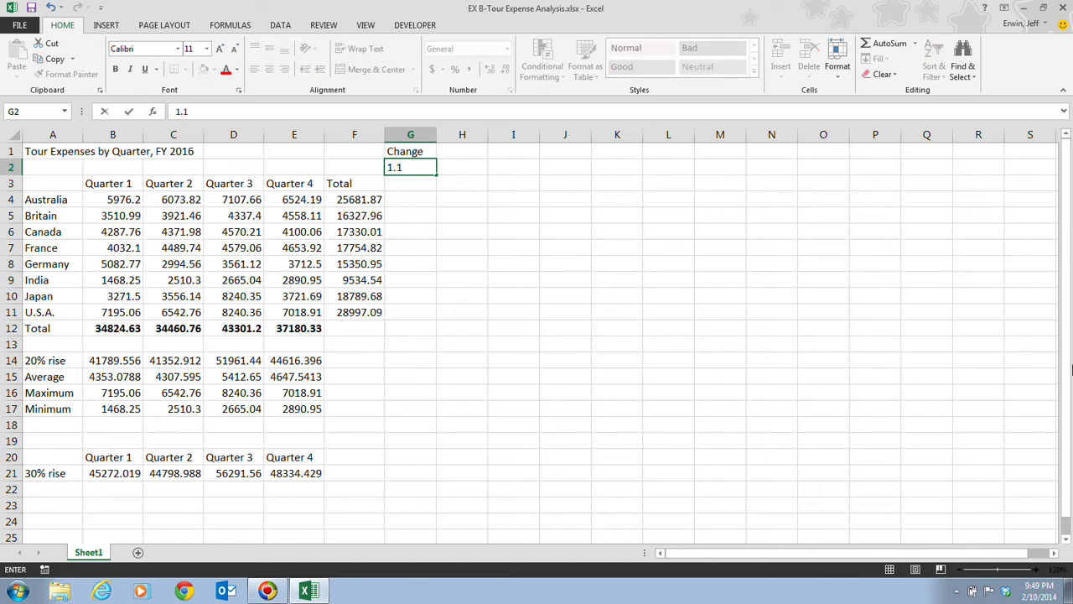
key("Return")
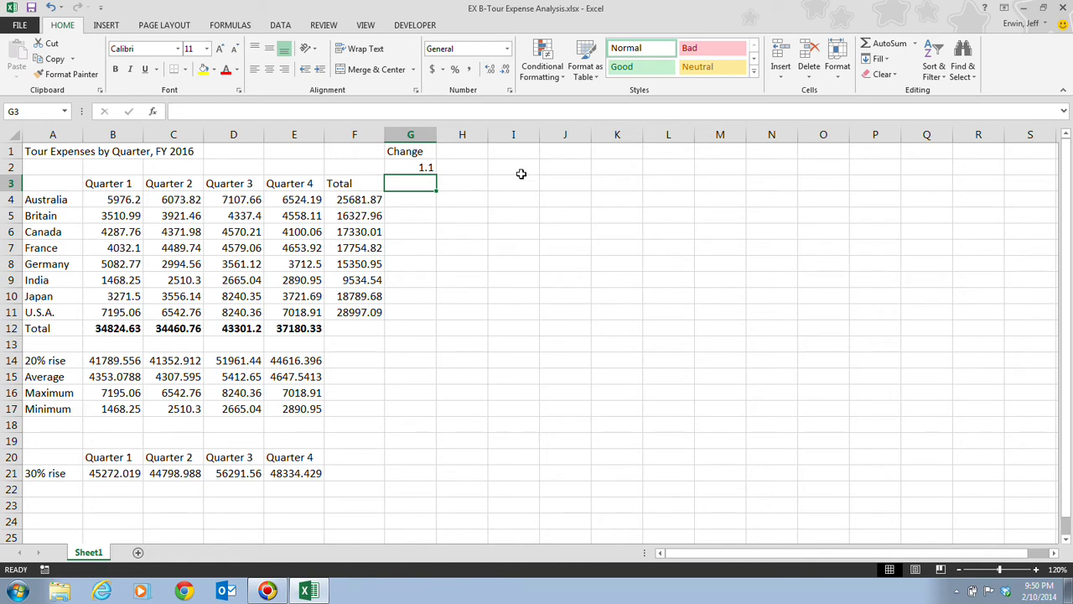
Step: Add the column heading 'What if?' in H3
left_click(473, 182)
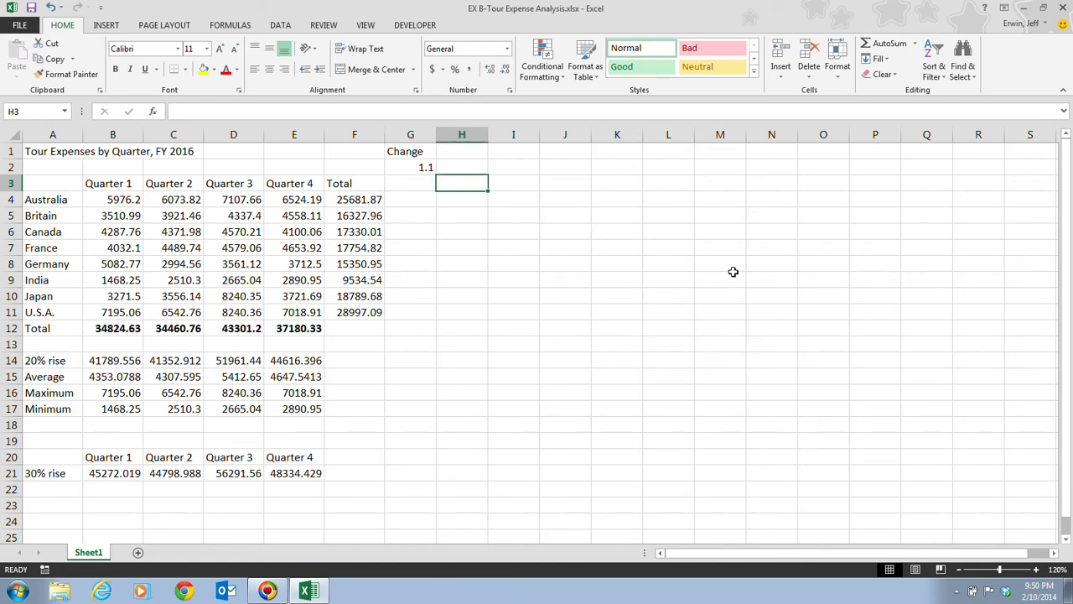
type("What I")
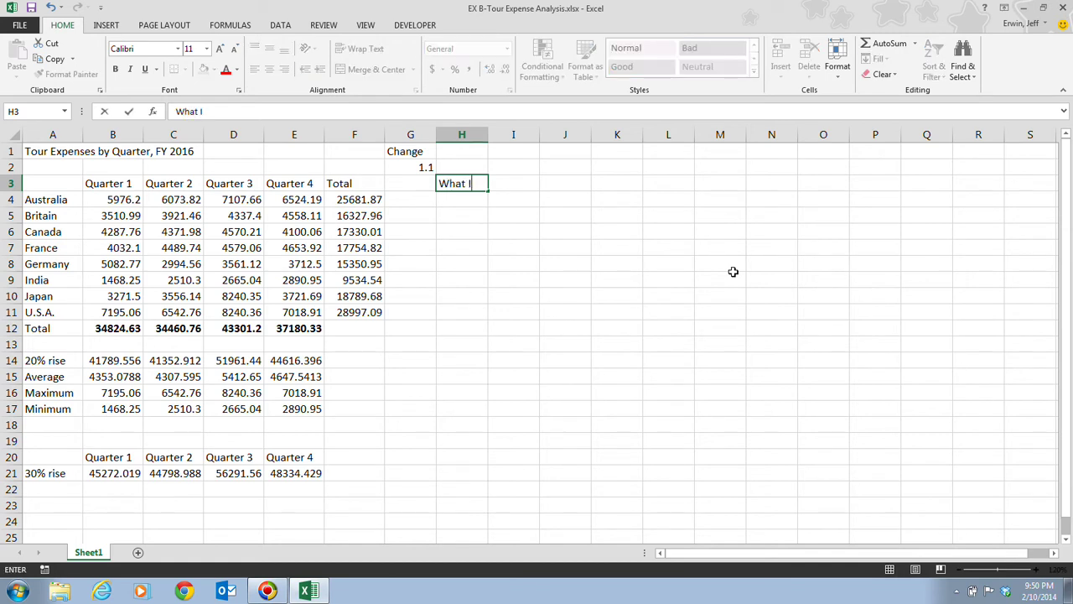
key("BackSpace")
type("if?")
key("Return")
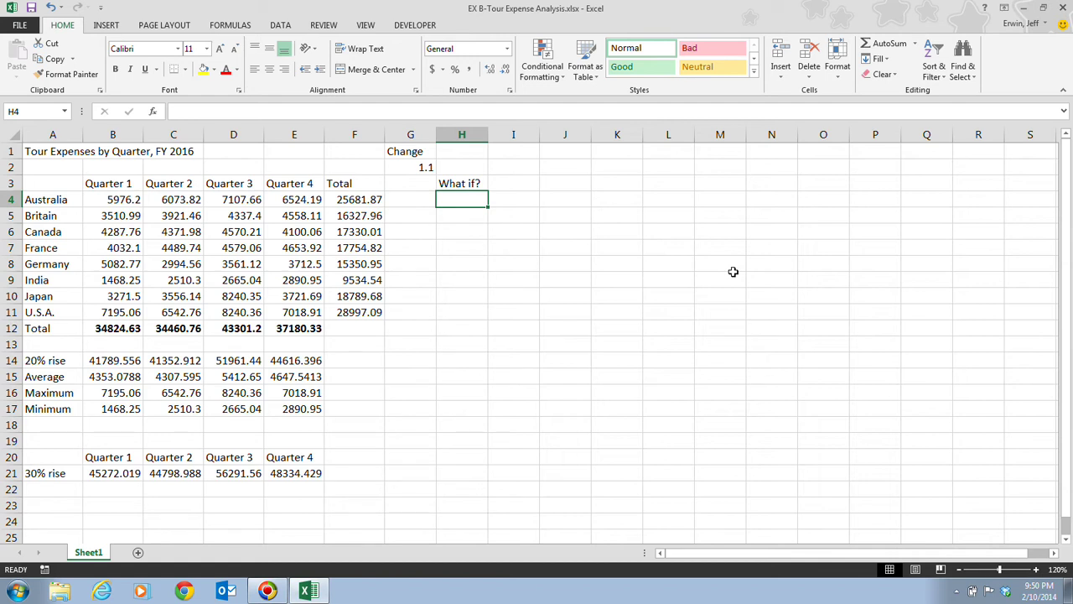
Step: Enter =F4*G2 in H4 to get Australia's What if? value of 28250.1
type("=")
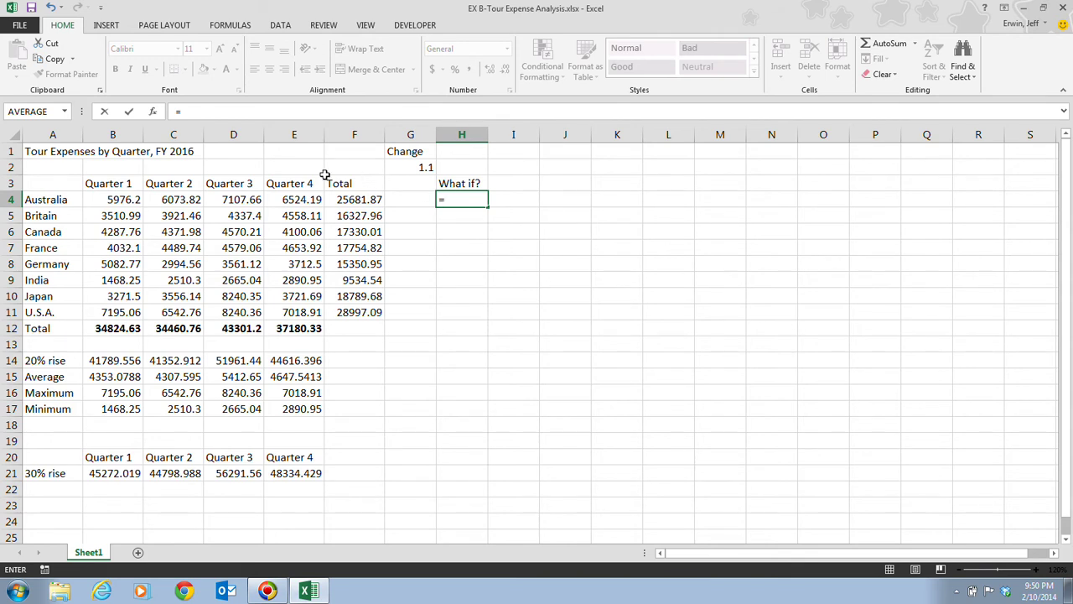
left_click(369, 199)
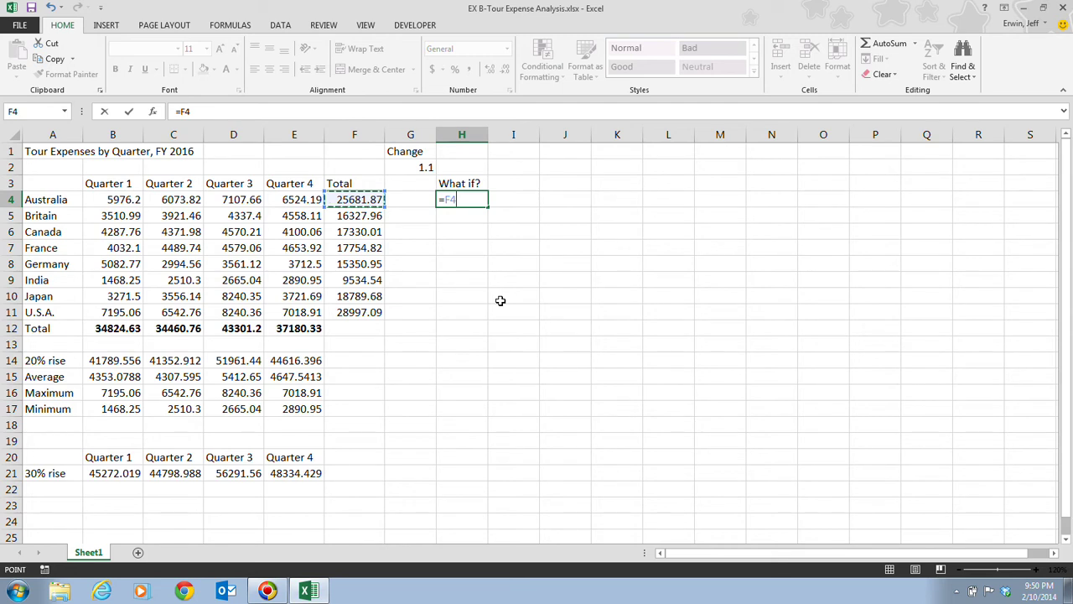
type("*")
left_click(422, 166)
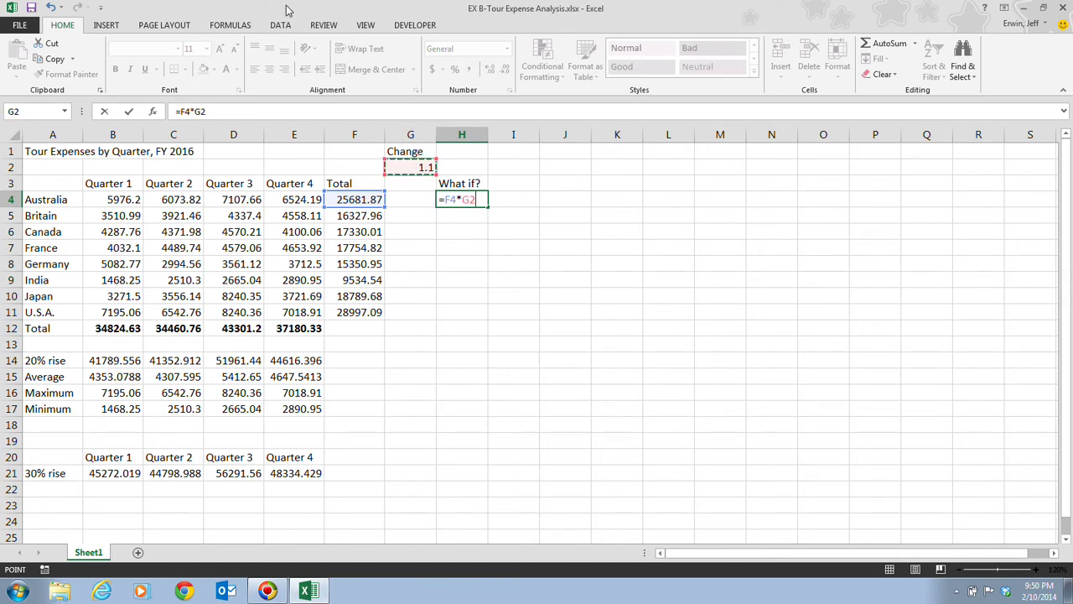
left_click(128, 111)
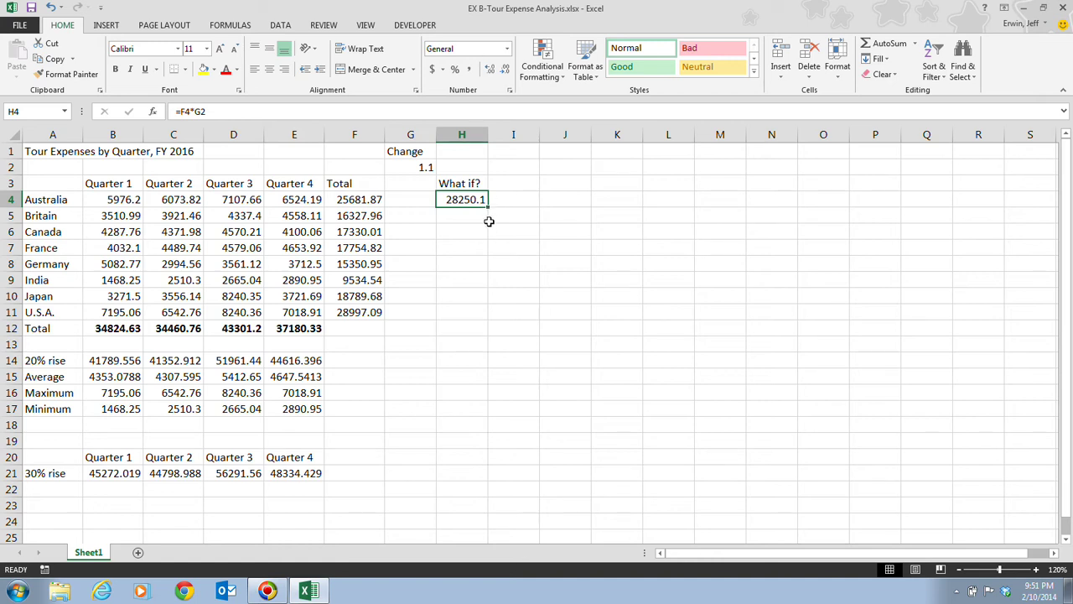
Step: Fill H4's formula down to H11, then check H5's =F5*G3 result of 0
left_click_drag(491, 205, 491, 318)
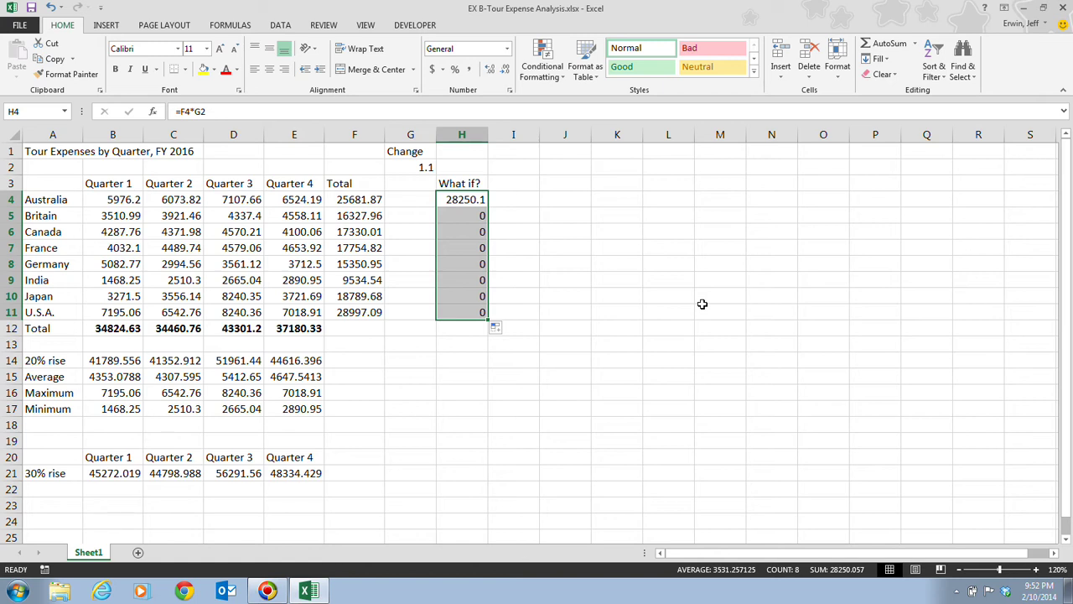
left_click(468, 201)
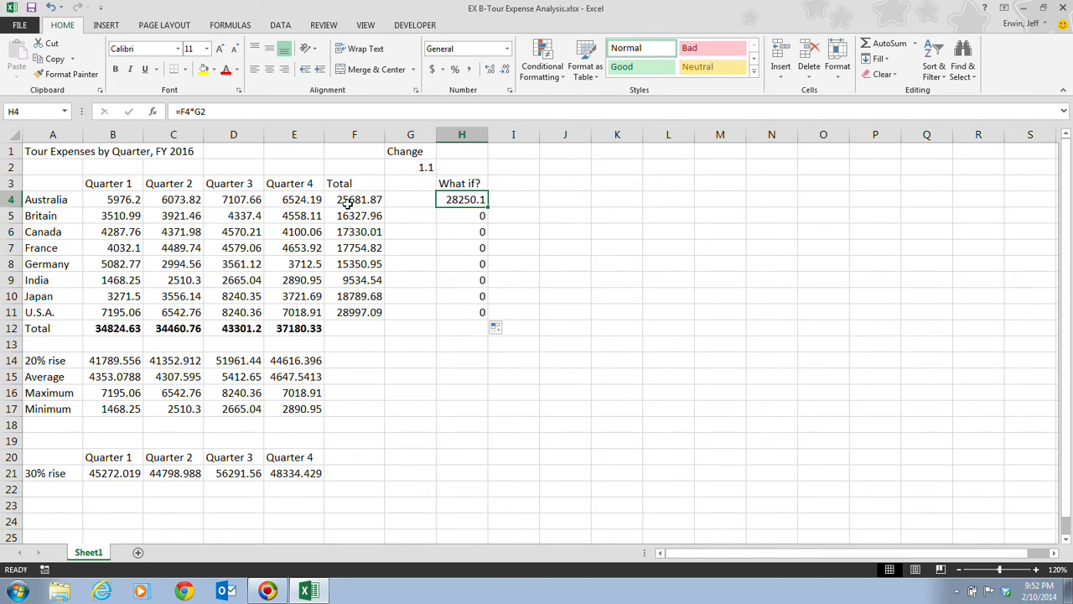
key("Down")
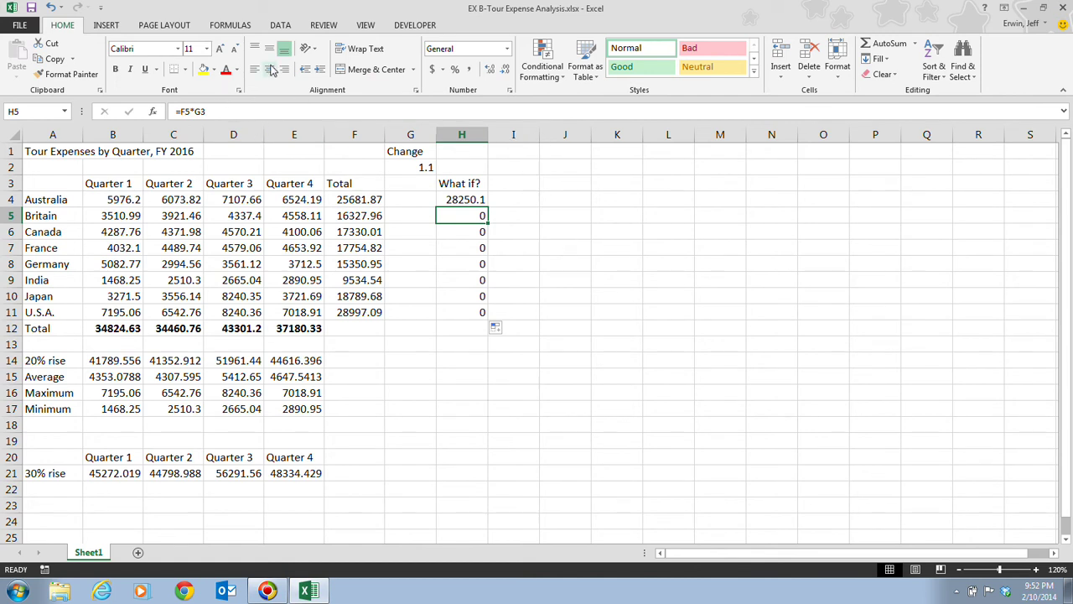
left_click(482, 198)
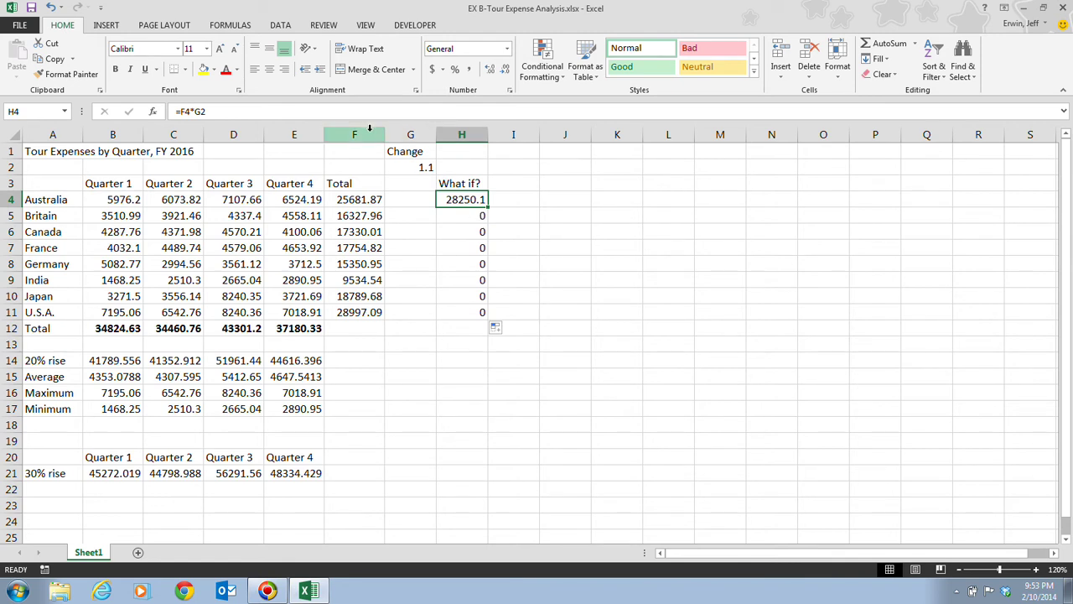
Step: Edit H4 so its formula reads =F4*$G$2, anchoring the change factor
key("F2")
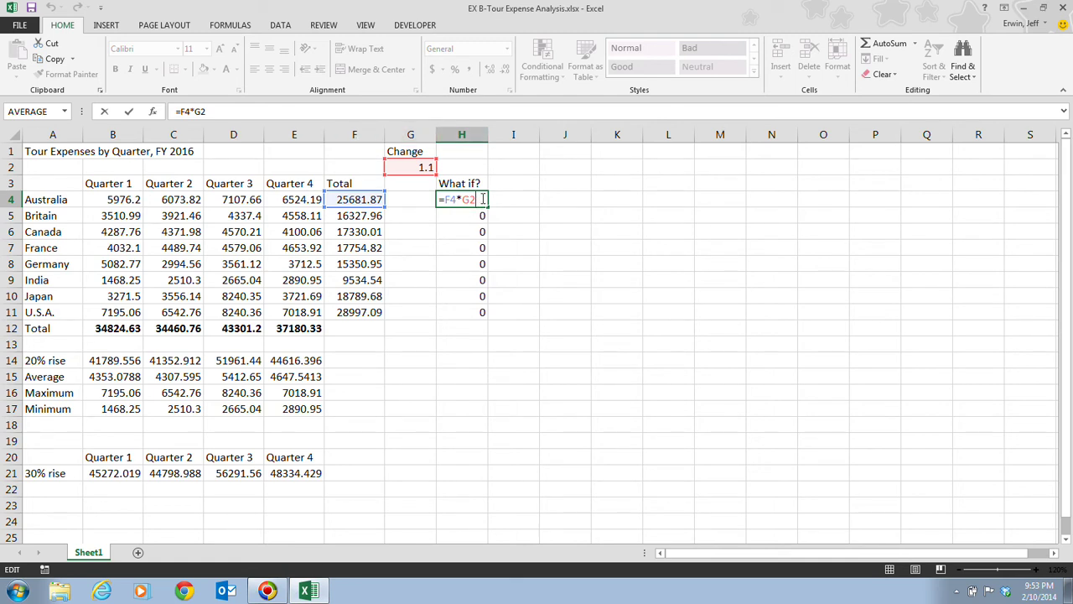
key("F4")
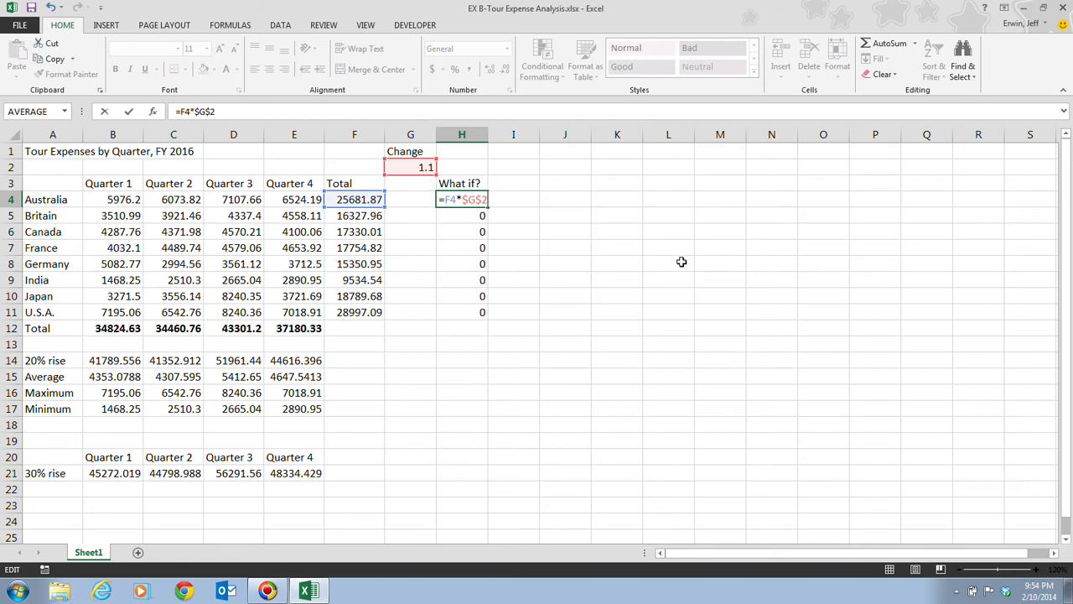
key("F4")
key("F4")
key("F4")
key("F4")
key("F4")
key("F4")
key("F4")
key("F4")
left_click(129, 110)
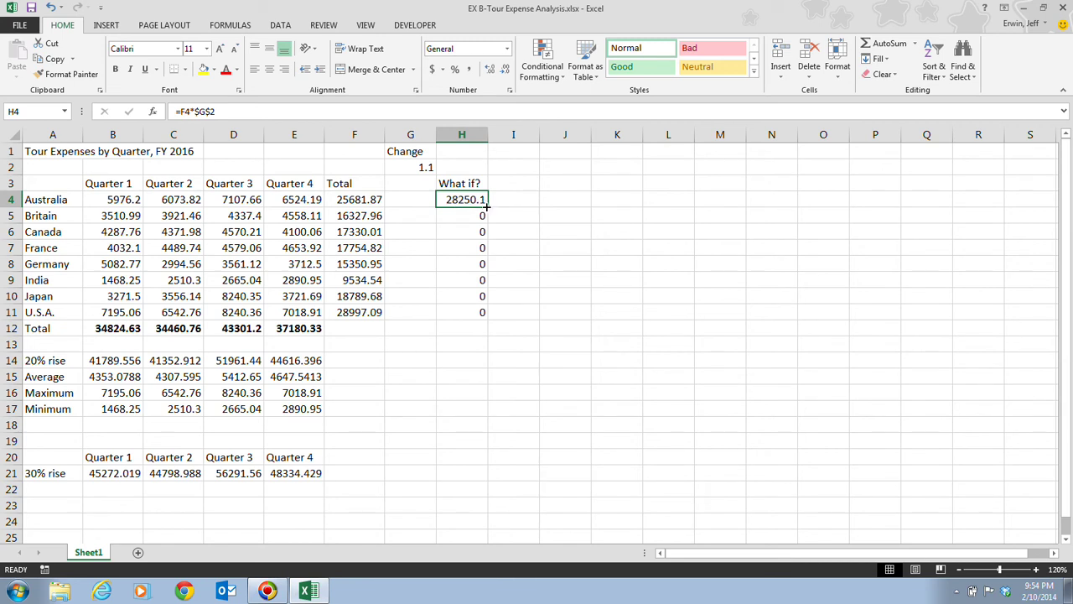
Step: Fill H4's formula down to H11, giving 17960.8 for Britain through 31896.8 for U.S.A
left_click_drag(489, 210, 489, 315)
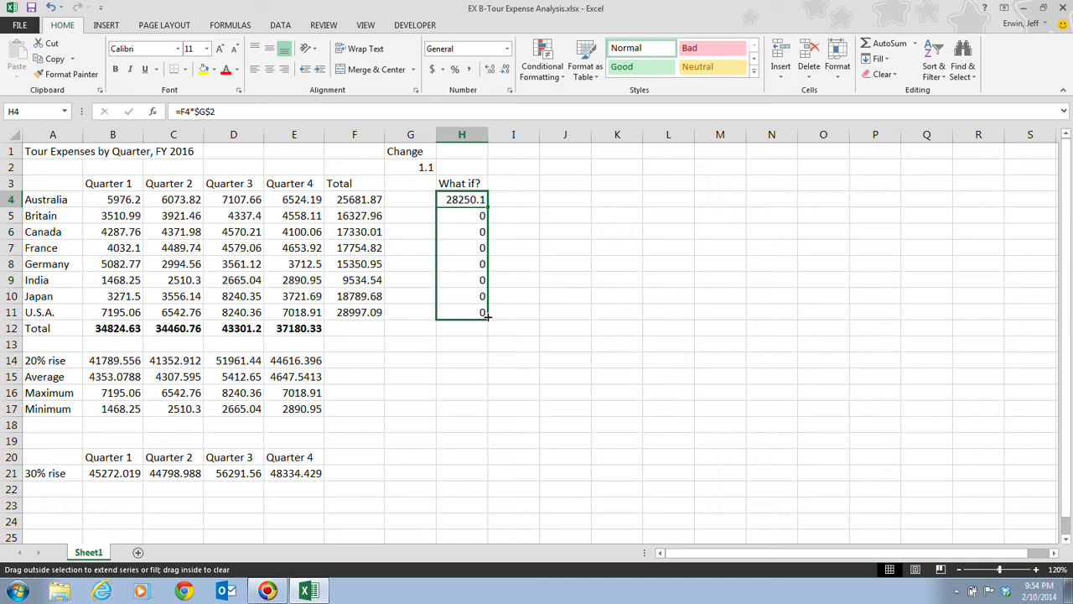
left_click_drag(488, 315, 489, 316)
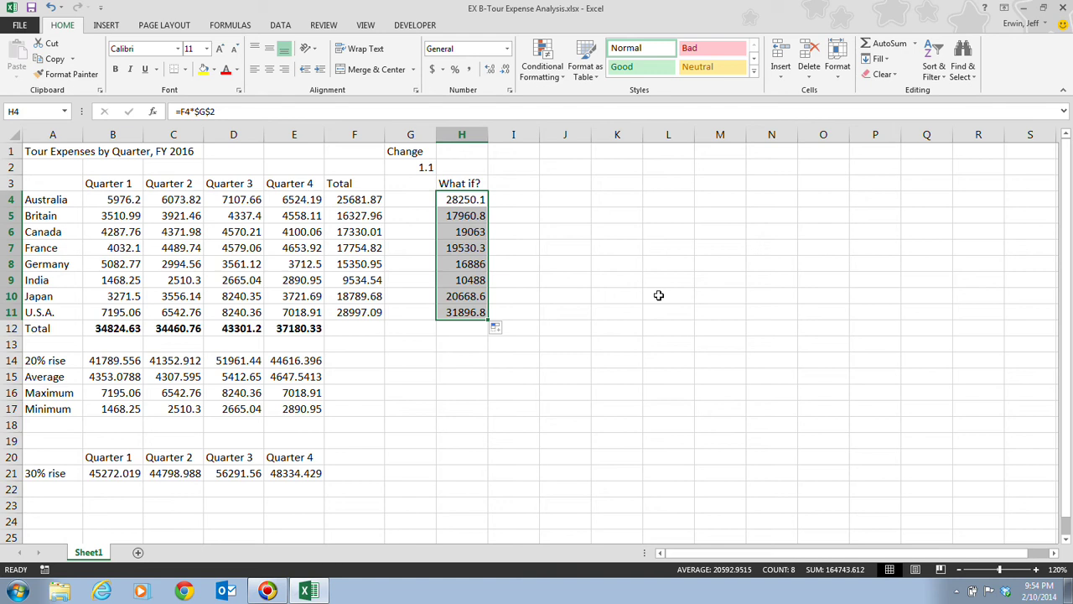
left_click(459, 216)
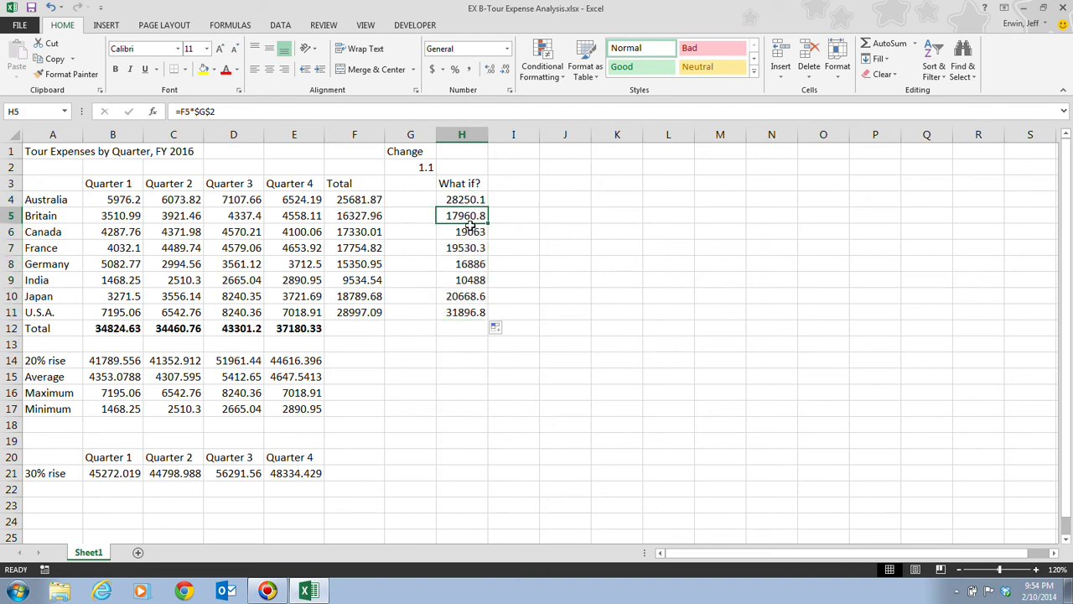
left_click(471, 231)
left_click(473, 248)
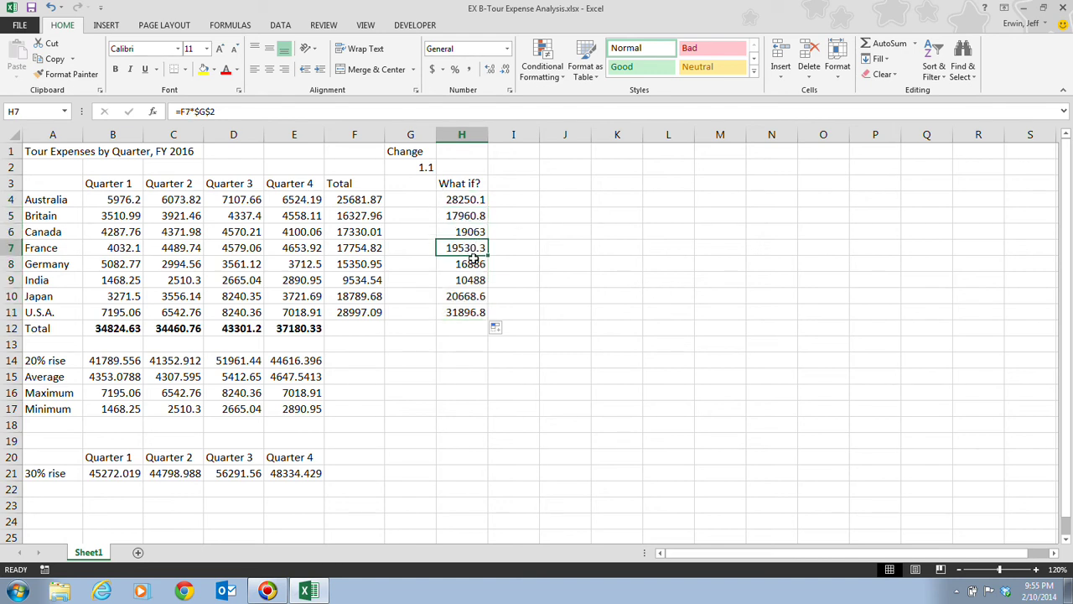
left_click(474, 262)
left_click(476, 282)
left_click(476, 296)
left_click(468, 314)
left_click(466, 294)
left_click(470, 263)
left_click(476, 237)
left_click(471, 202)
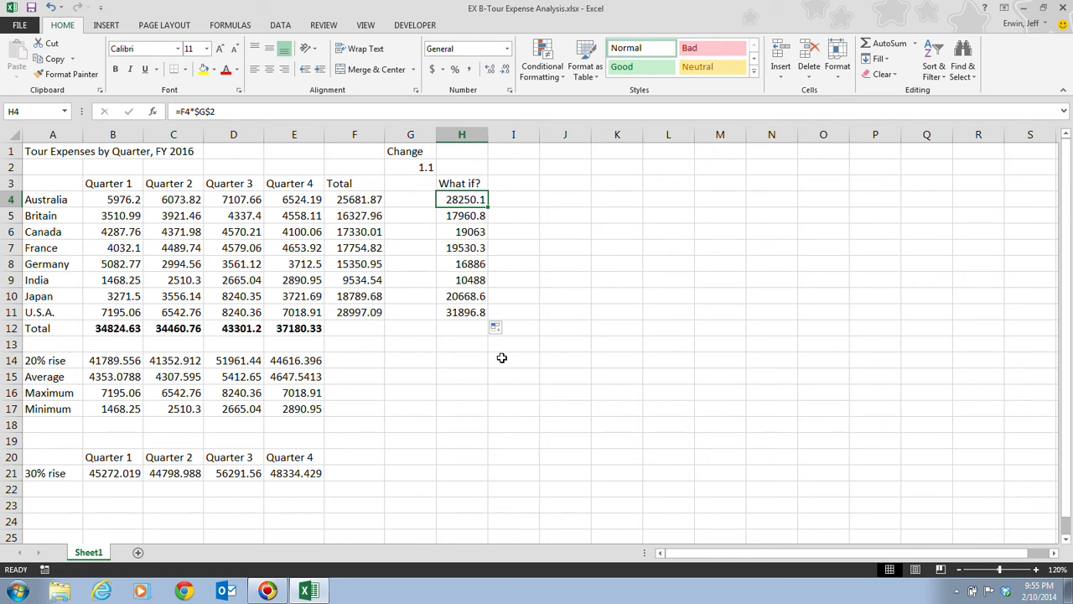
Step: Change the factor in G2 to 1.2, recalculating Australia to 30818.2
left_click(417, 170)
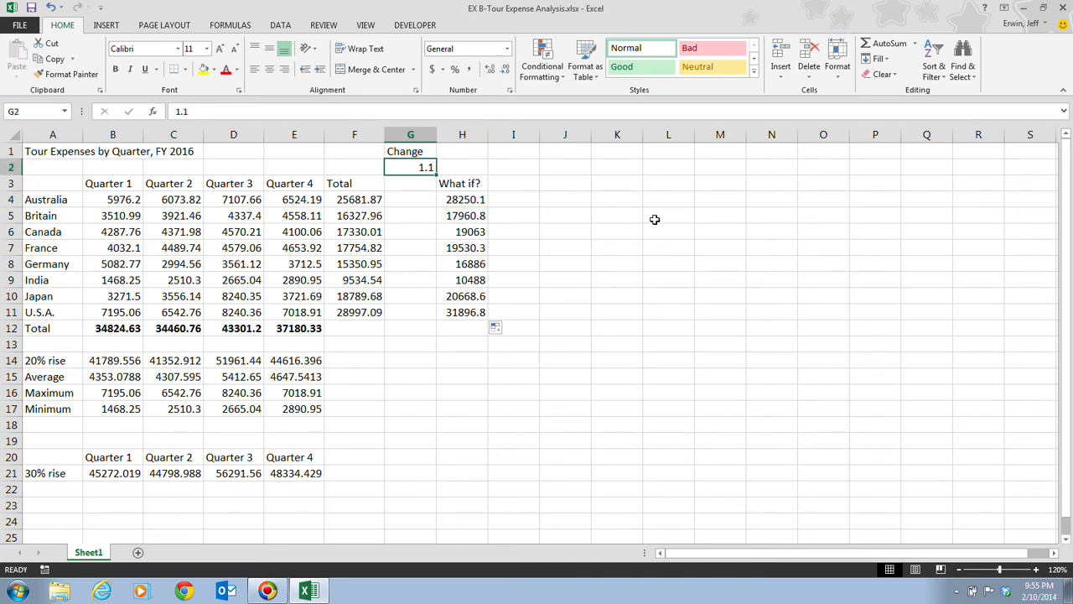
type("1.2")
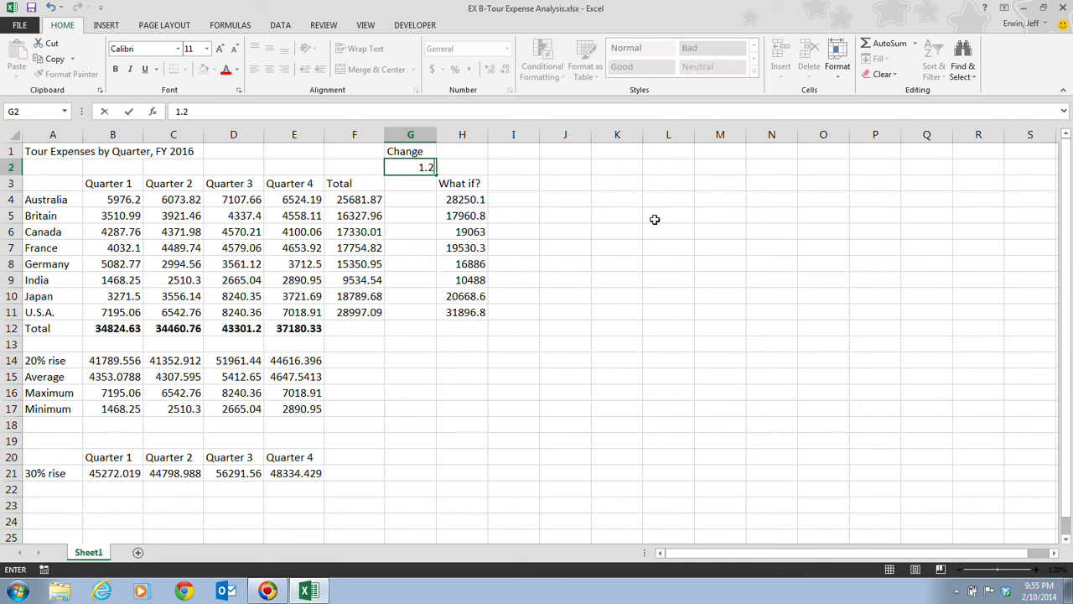
left_click(128, 112)
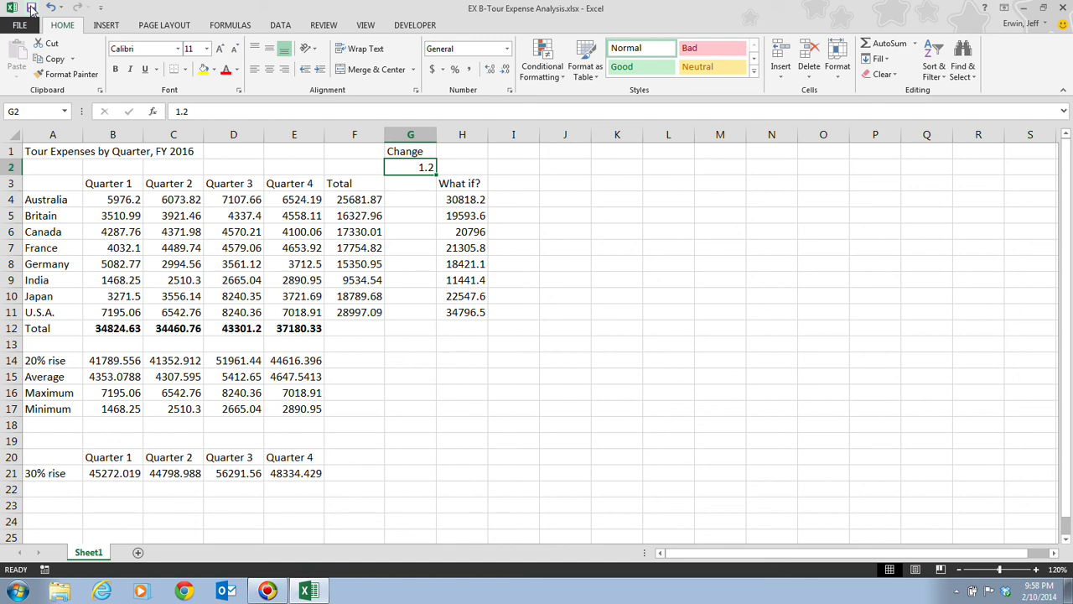
Step: Save the workbook with the 1.2 factor and recalculated values
left_click(31, 8)
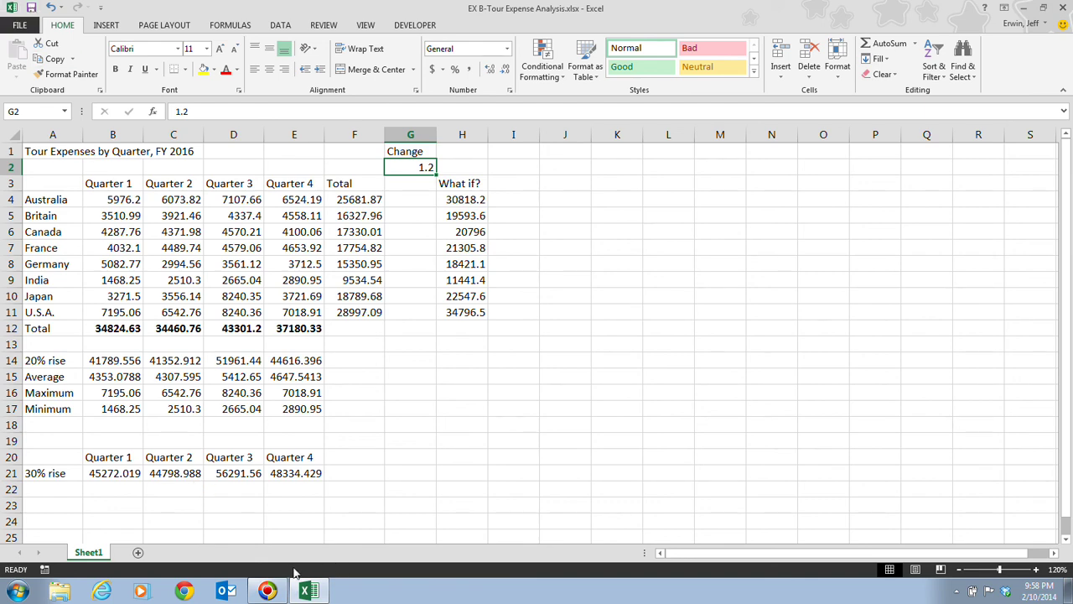